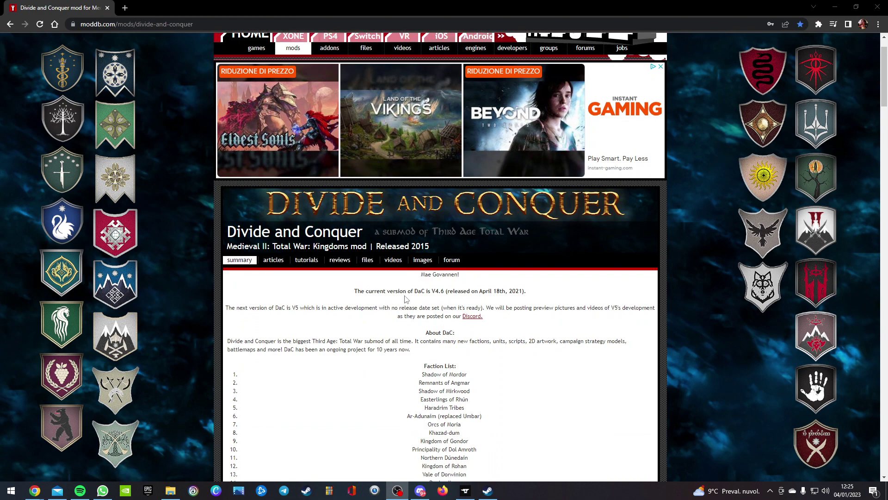
# Find the DaC V5 public beta article on the Divide and Conquer ModDB page and follow its Discord link.
pyautogui.scroll(1, 362, 354)
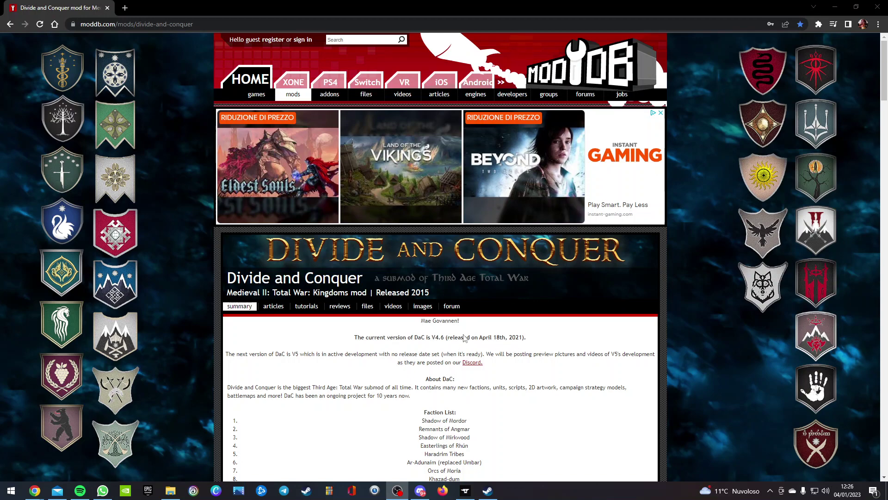
pyautogui.scroll(-7, 390, 324)
pyautogui.scroll(-8, 388, 307)
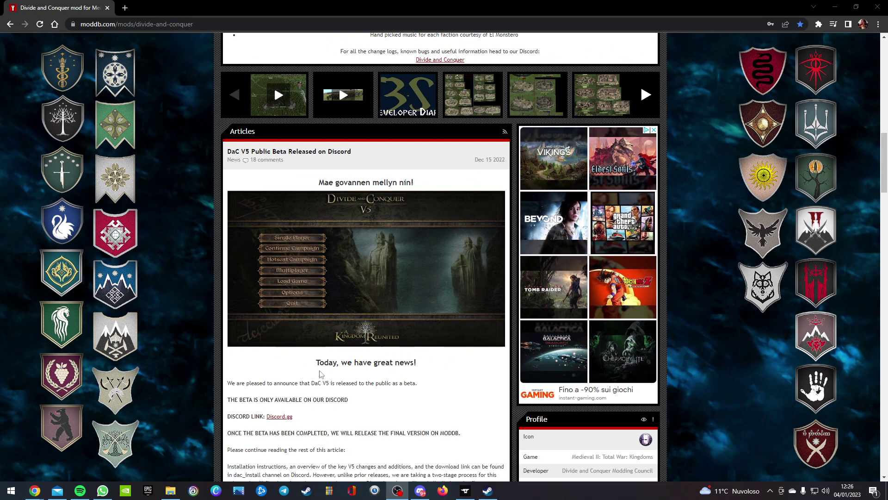
pyautogui.scroll(-3, 373, 329)
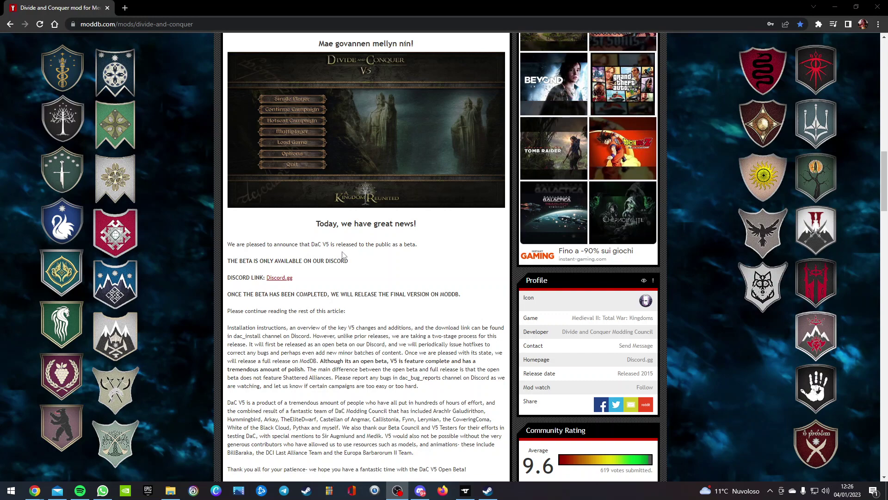
pyautogui.click(280, 278)
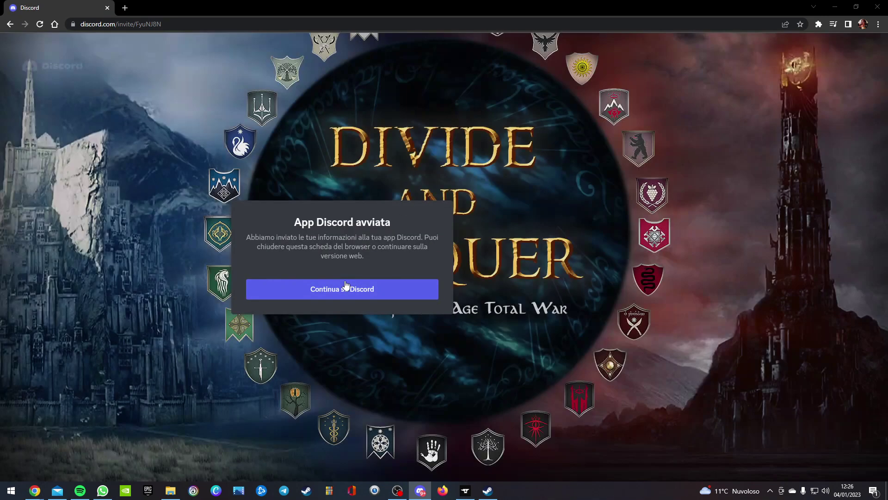
# Continue the invite to Discord, close the browser and switch to the Discord app.
pyautogui.click(347, 287)
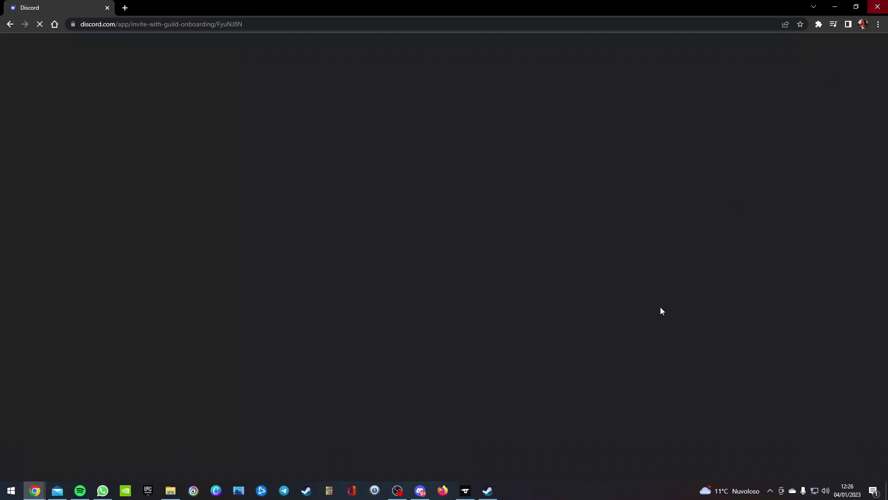
pyautogui.click(877, 6)
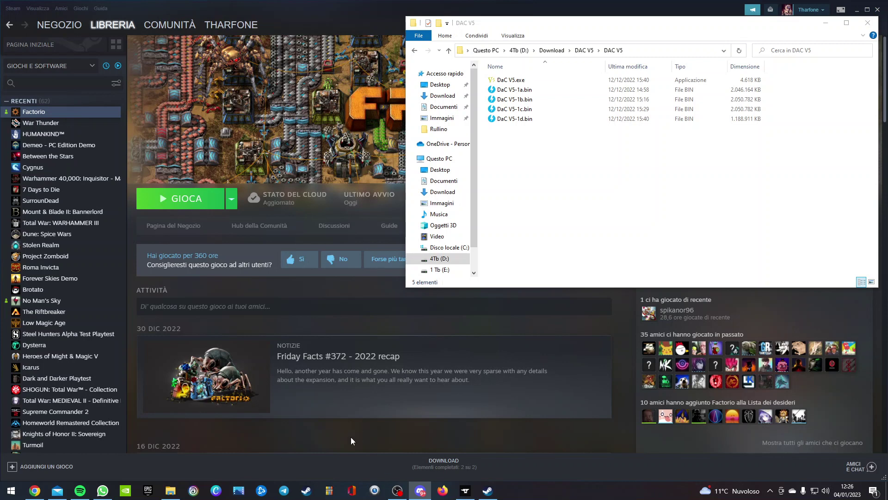
pyautogui.moveTo(41, 494)
pyautogui.click(420, 490)
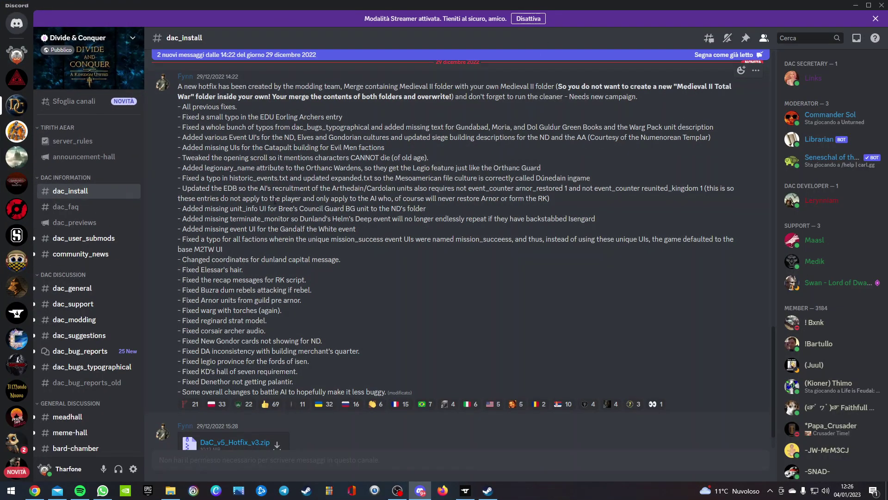
# Examine the V5 installation instructions and Open Beta download links in the dac_install channel.
pyautogui.scroll(10, 341, 251)
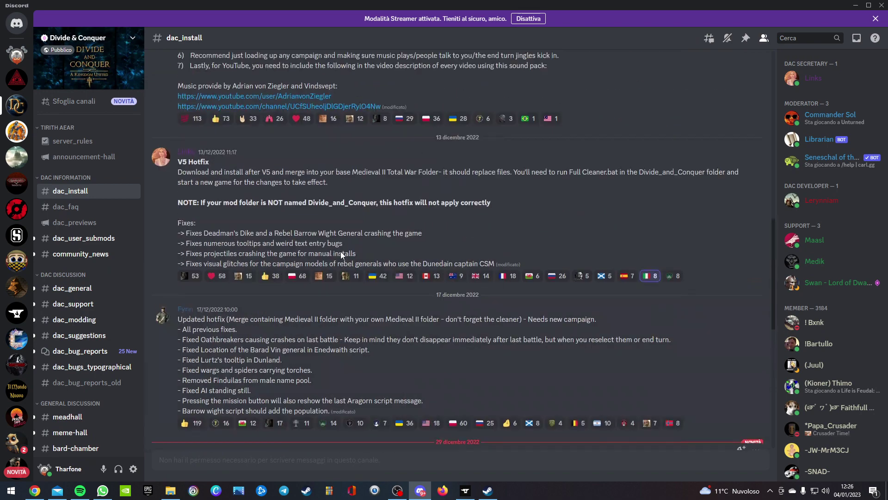
pyautogui.scroll(8, 340, 251)
pyautogui.scroll(-5, 335, 210)
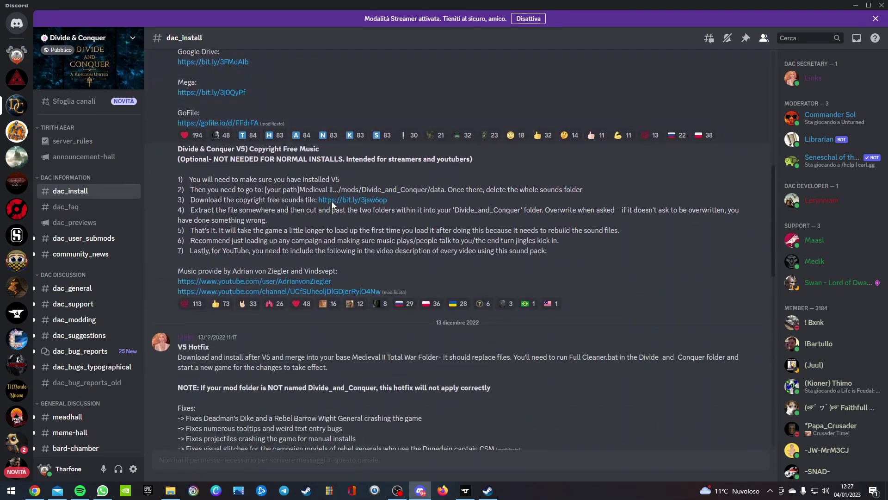
pyautogui.scroll(3, 373, 226)
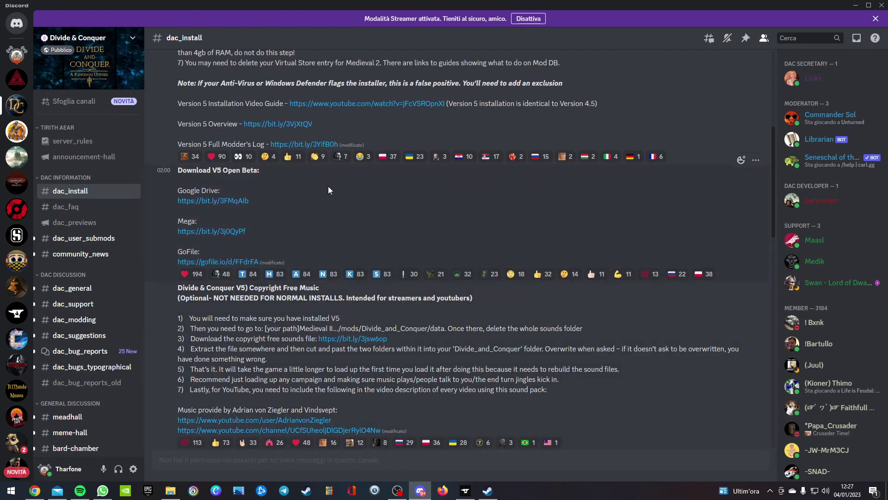
pyautogui.scroll(2, 210, 168)
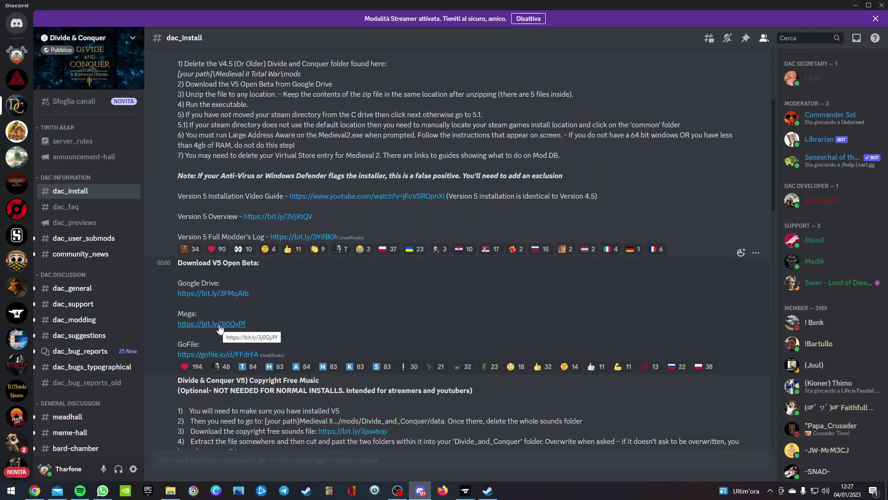
pyautogui.hotkey('alt', 'Tab')
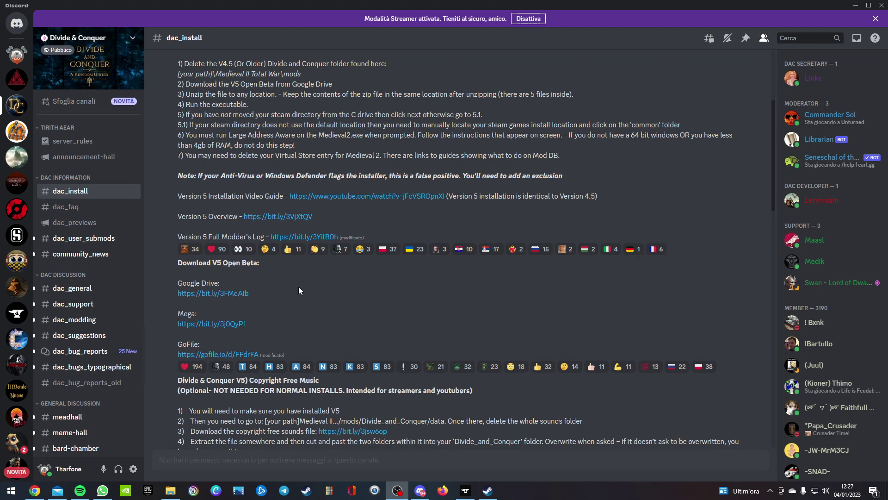
# Review the copyright-free music and V5 hotfix posts in dac_install, down to the DaC_v5_Hotfix_v3.zip attachment.
pyautogui.scroll(-3, 298, 290)
pyautogui.scroll(-3, 407, 256)
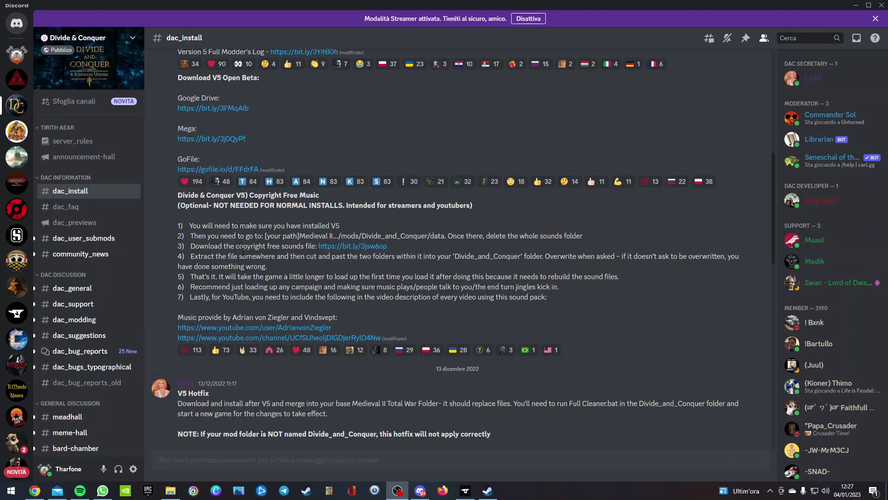
pyautogui.scroll(-4, 243, 251)
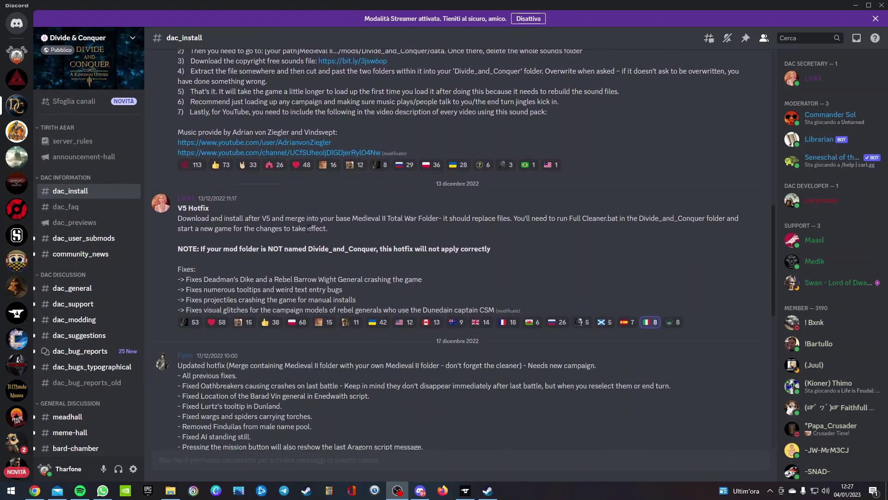
pyautogui.scroll(-2, 276, 212)
pyautogui.scroll(-7, 211, 281)
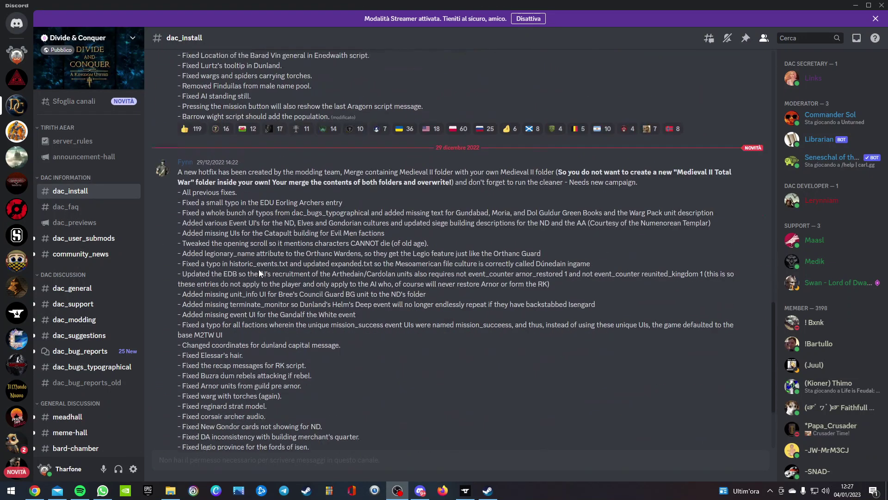
pyautogui.scroll(-1, 369, 331)
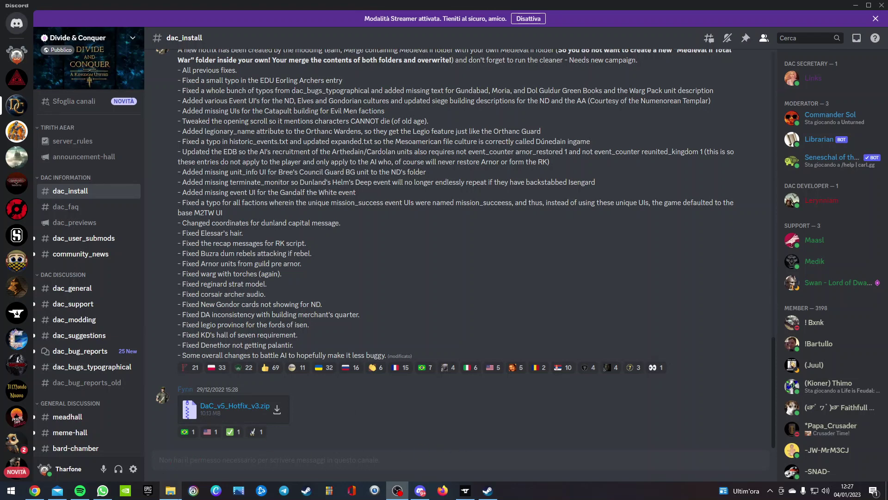
# Switch to File Explorer and inspect the installer files in the inner DAC V5 download folder.
pyautogui.click(171, 490)
pyautogui.moveTo(596, 29); pyautogui.dragTo(408, 90)
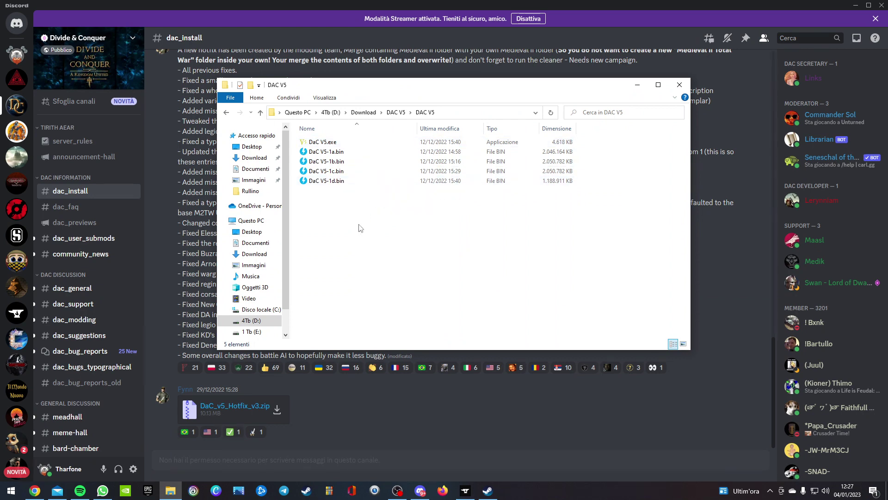
pyautogui.click(395, 113)
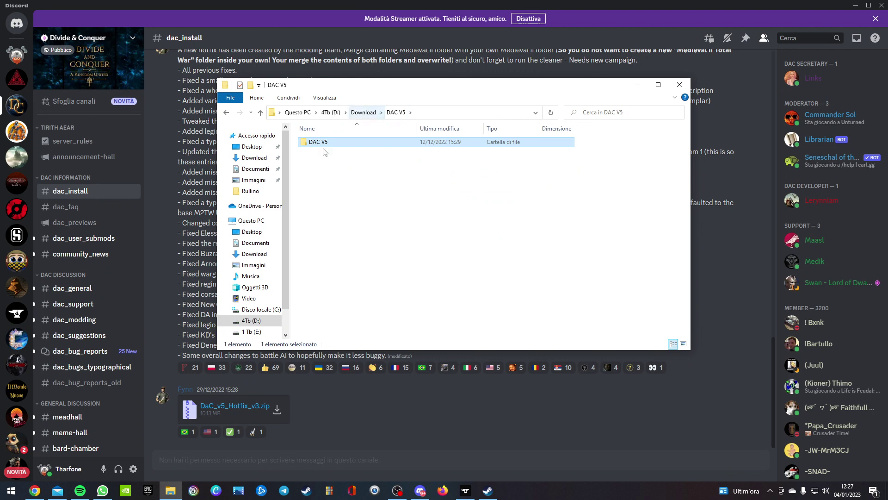
pyautogui.doubleClick(348, 144)
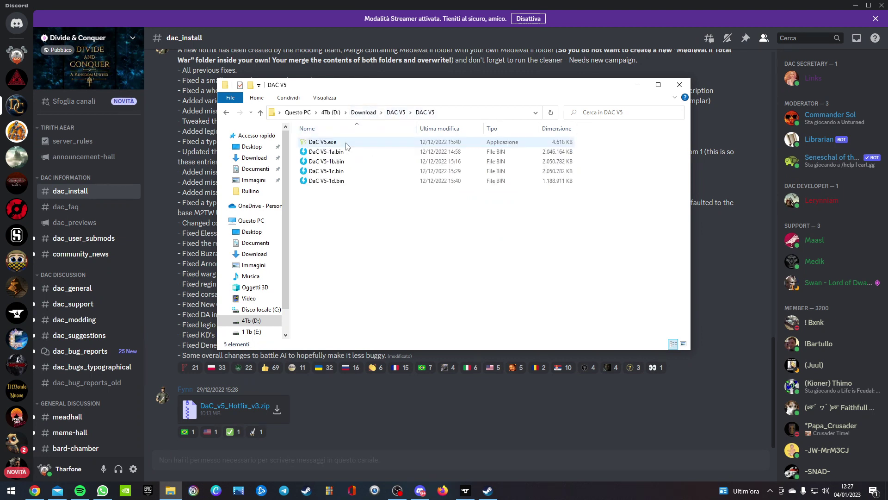
# Run DaC V5.exe, read its installation information, advance to the destination location page and exit Setup without installing.
pyautogui.doubleClick(364, 142)
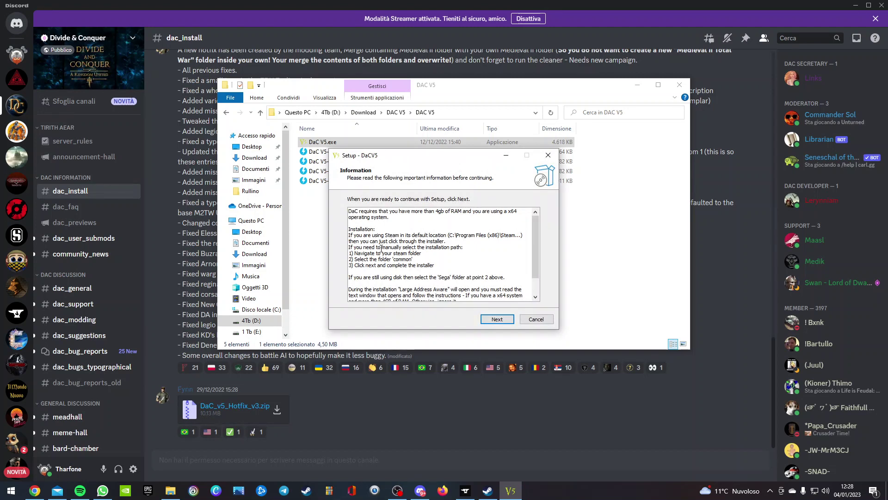
pyautogui.scroll(-2, 462, 289)
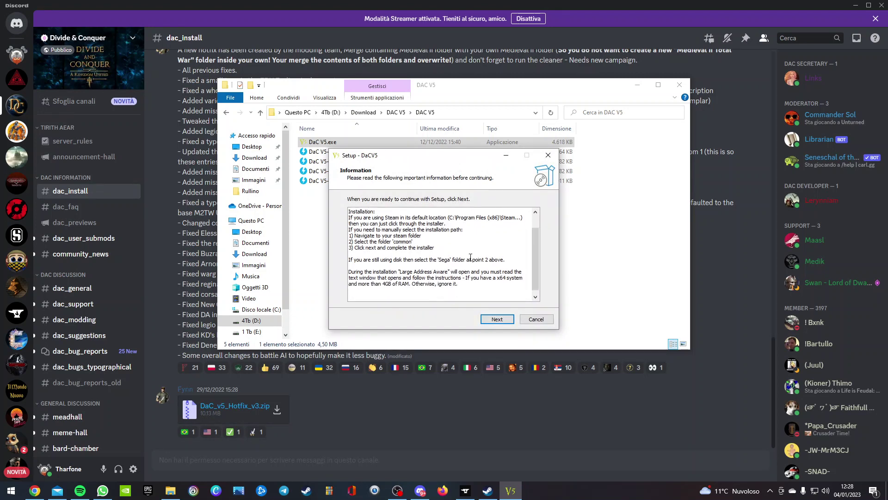
pyautogui.click(497, 319)
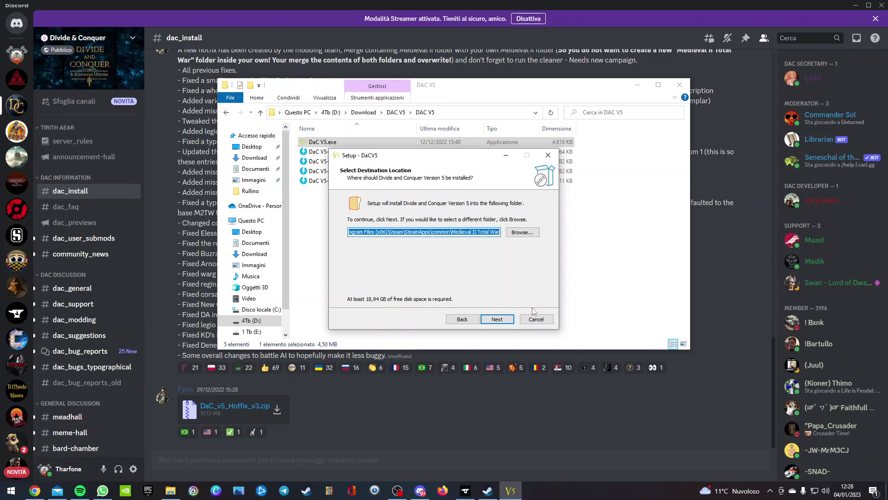
pyautogui.click(537, 322)
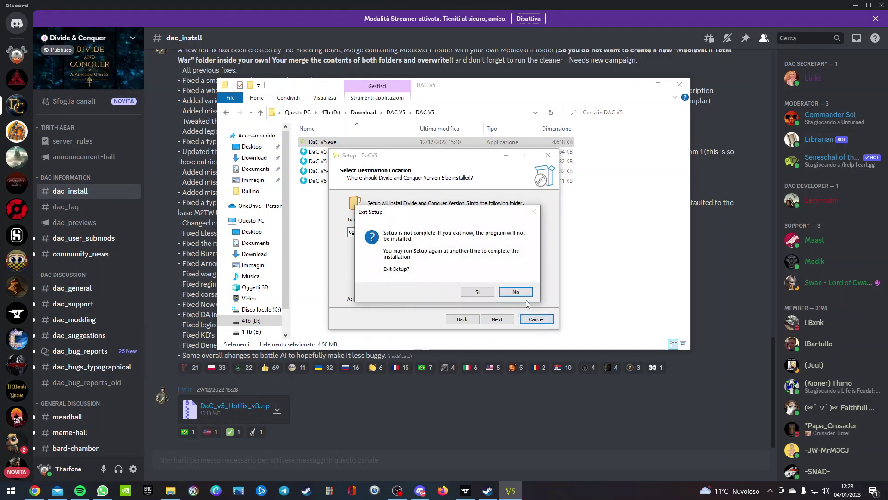
pyautogui.click(478, 292)
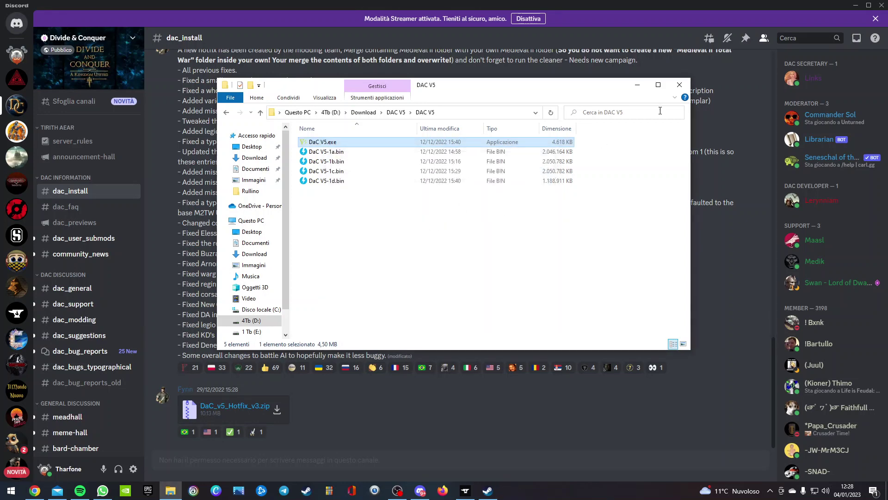
# Close the installer folder, switch to Steam and browse the local files of Total War: MEDIEVAL II - Definitive Edition.
pyautogui.click(679, 85)
pyautogui.click(851, 4)
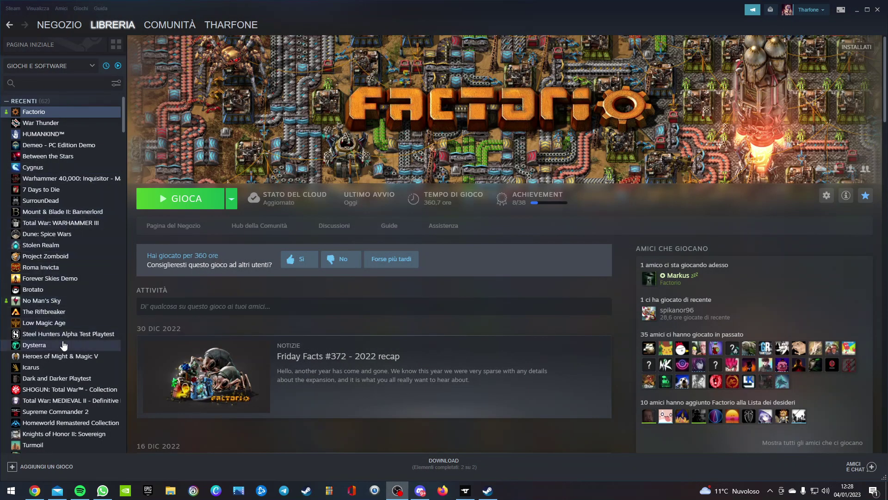
pyautogui.click(60, 404)
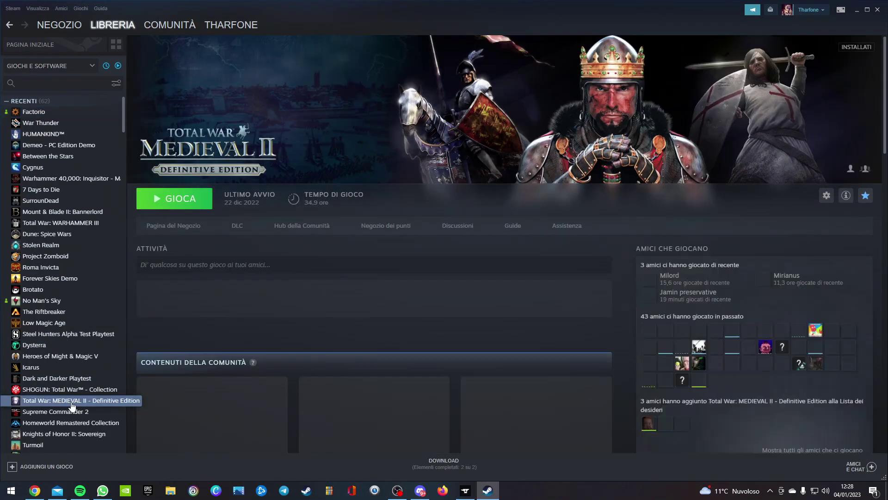
pyautogui.rightClick(71, 401)
pyautogui.moveTo(104, 381)
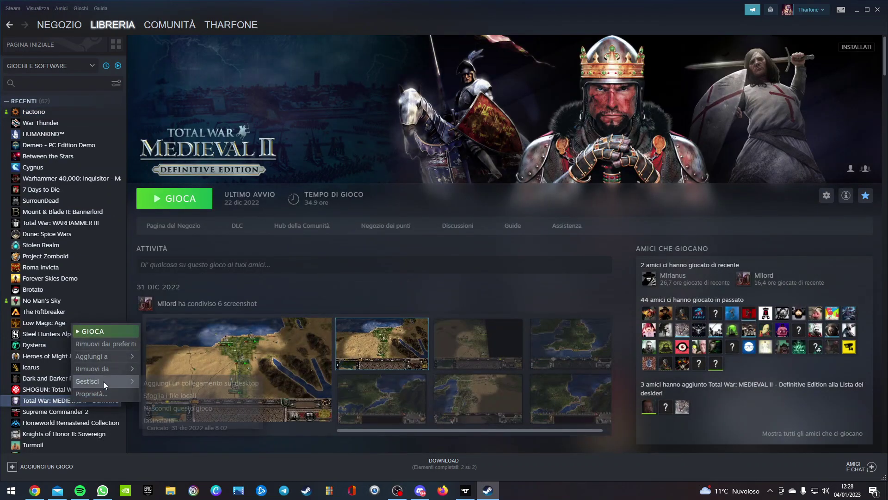
pyautogui.click(181, 393)
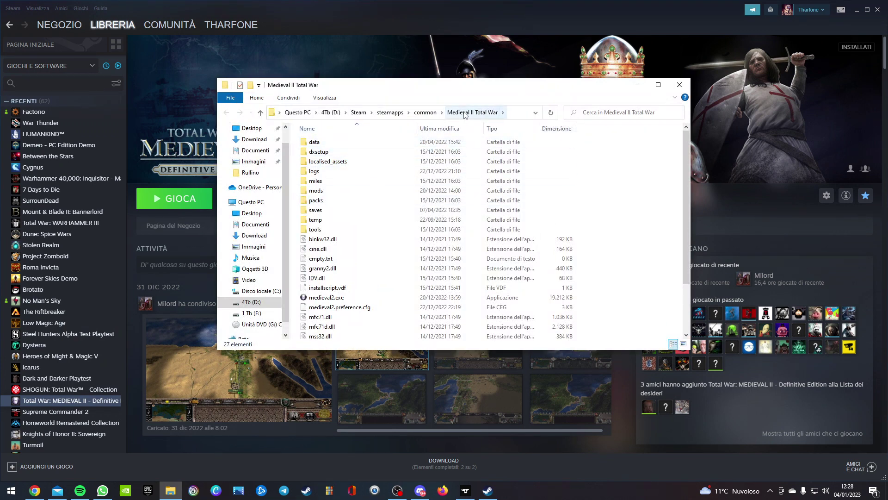
# Inspect the game folder's full path and the contents of mods and its Divide_and_Conquer subfolder, and close the window.
pyautogui.click(334, 191)
pyautogui.doubleClick(334, 191)
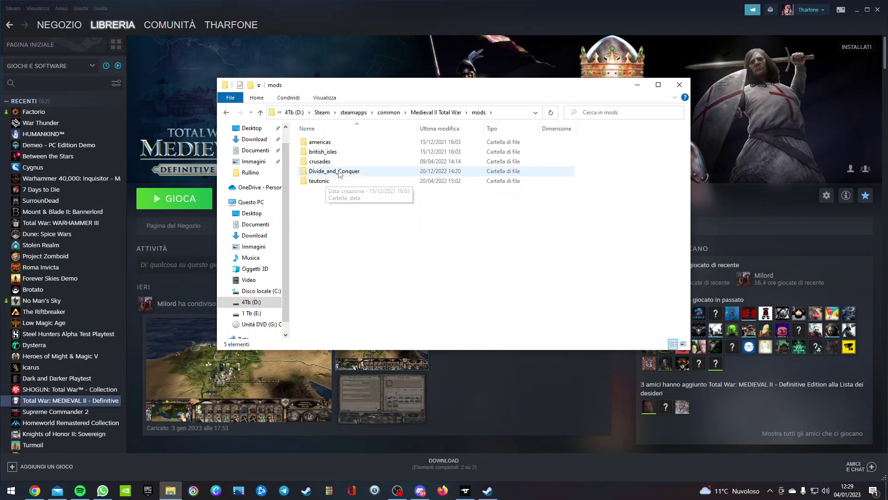
pyautogui.click(226, 112)
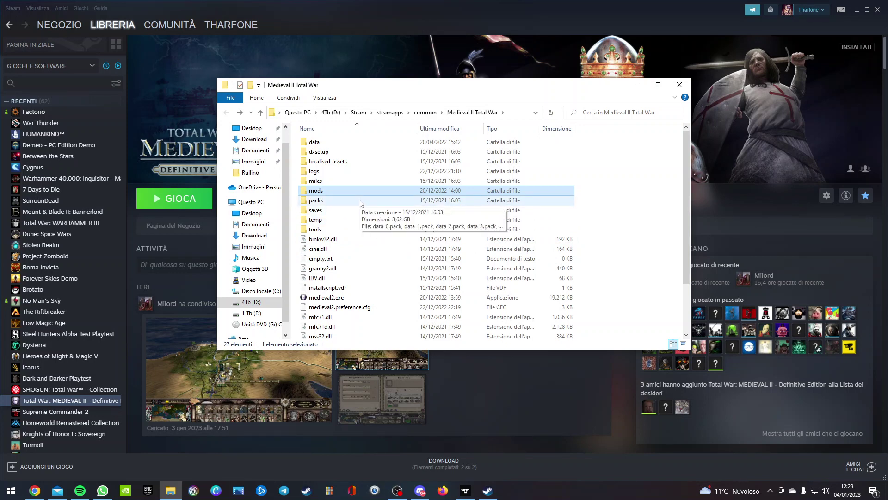
pyautogui.click(522, 113)
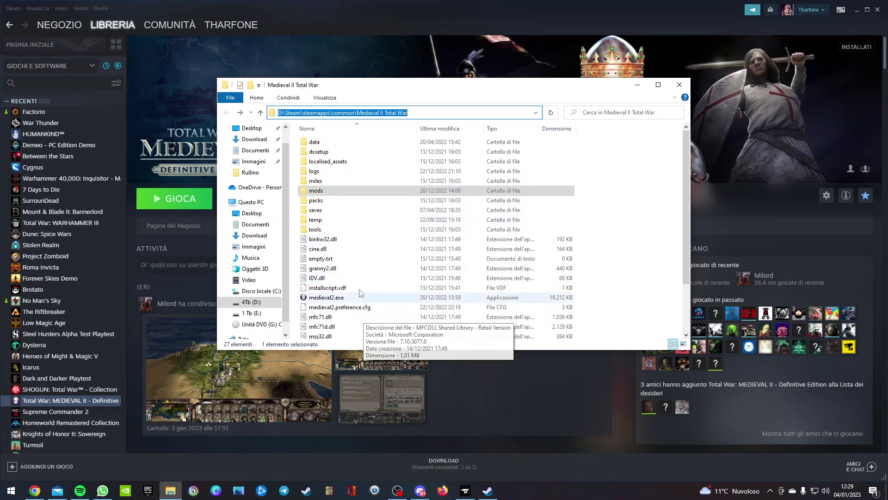
pyautogui.doubleClick(354, 191)
pyautogui.doubleClick(358, 172)
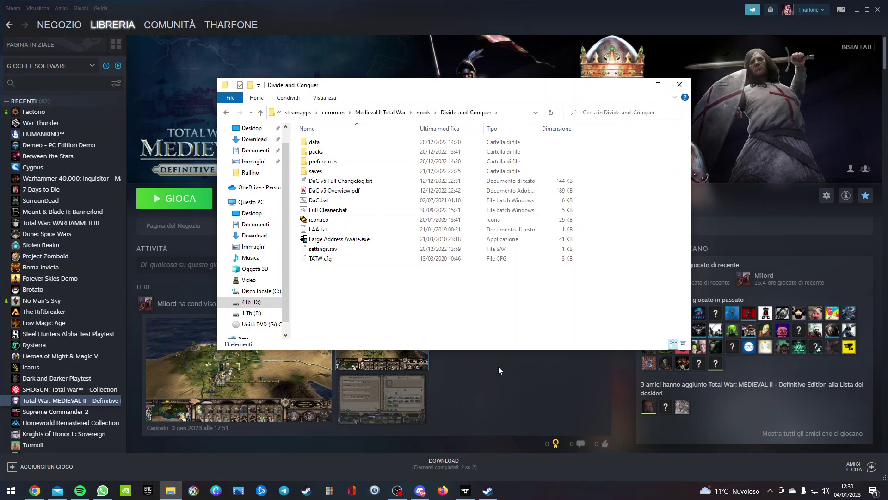
pyautogui.click(678, 85)
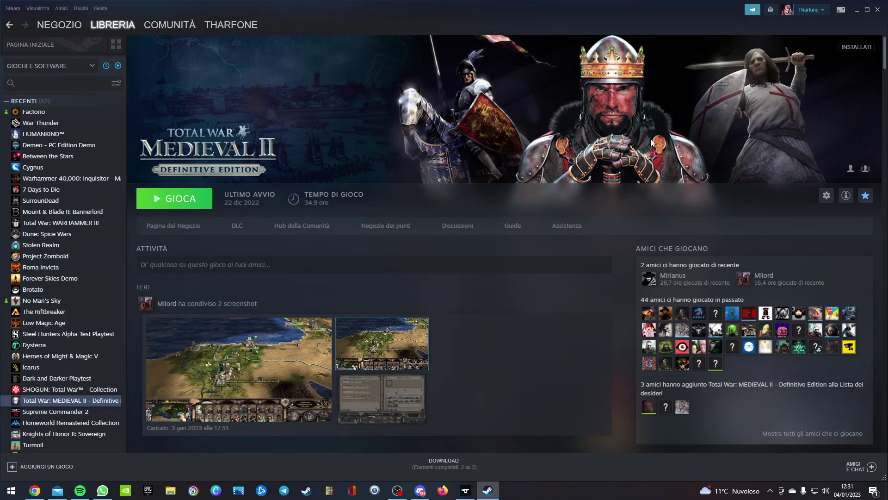
# Switch to Discord and go back to the V5 download and copyright-free music posts in dac_install.
pyautogui.click(420, 491)
pyautogui.scroll(10, 334, 257)
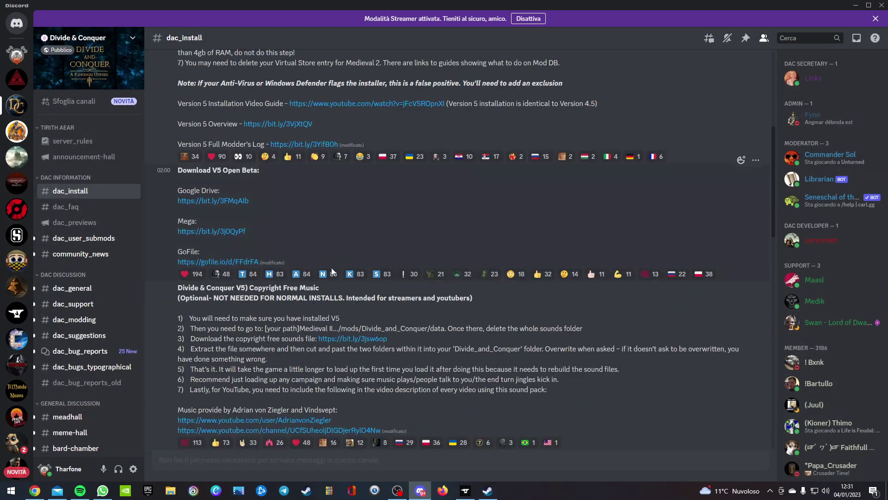